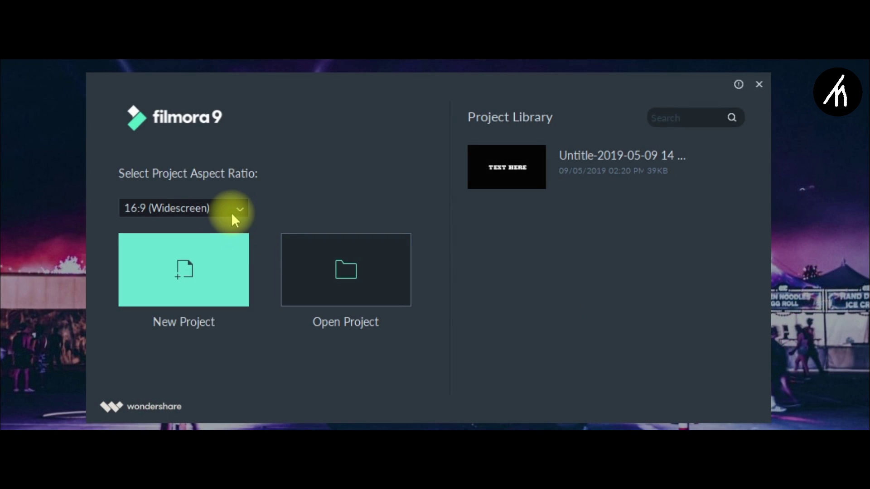
Step: Start a new project with the 21:9 (Cinema) aspect ratio
left_click(232, 215)
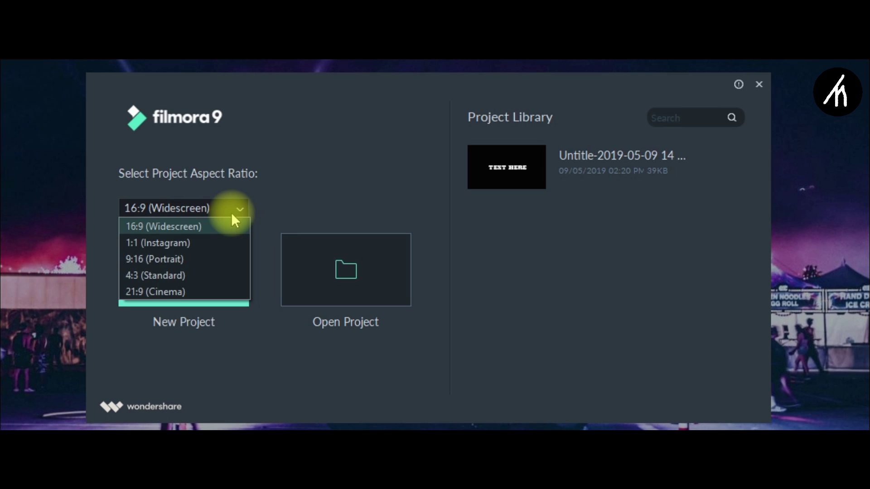
left_click(170, 293)
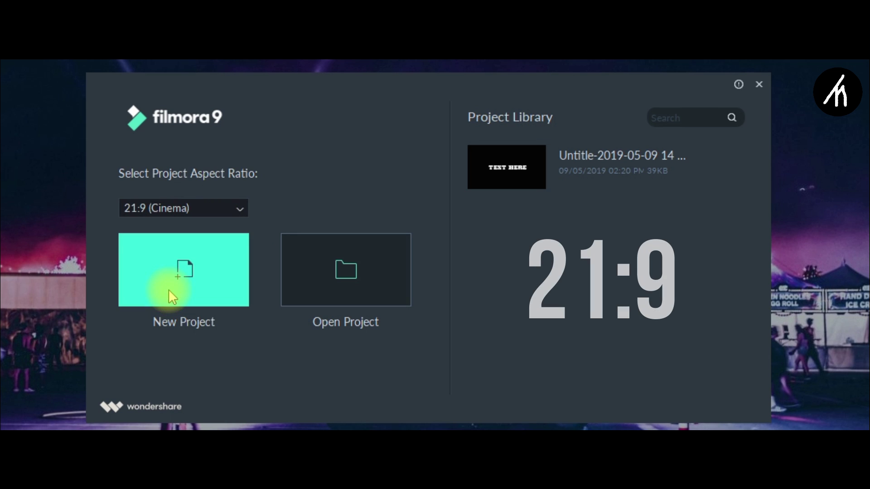
left_click(223, 250)
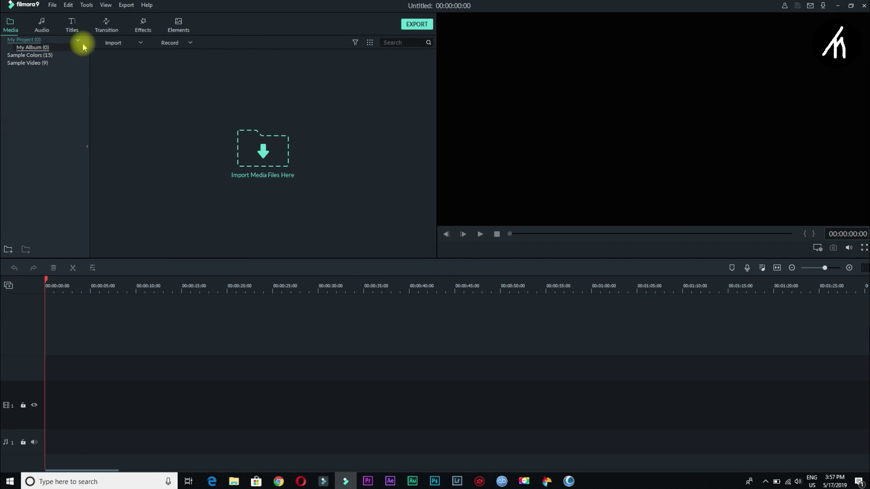
Step: Import the City - 18241 media file and preview it
left_click(117, 47)
left_click(117, 55)
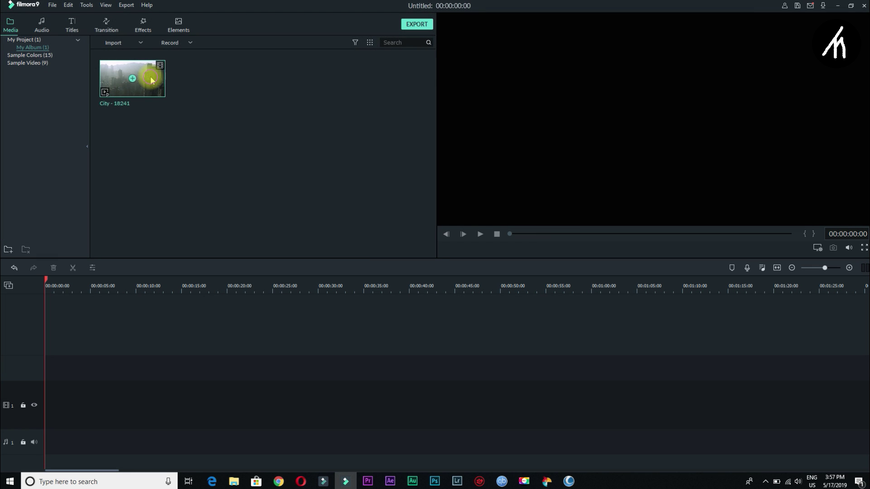
double_click(152, 81)
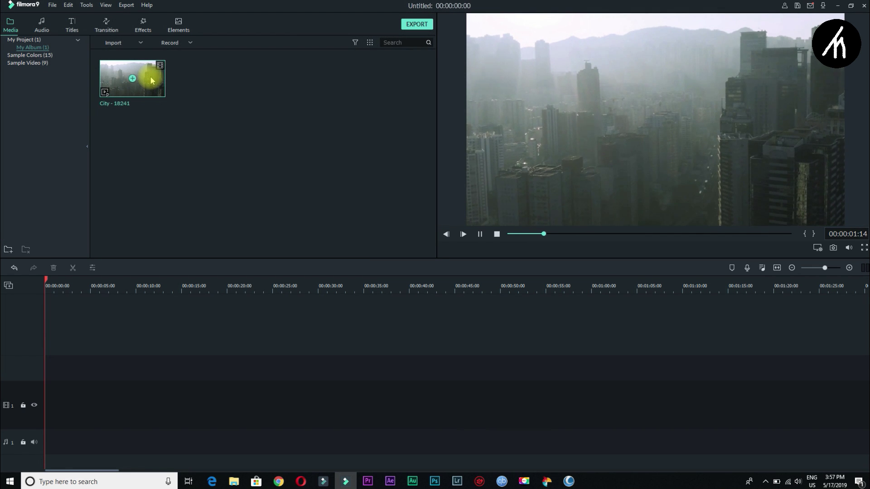
Step: Place City - 18241 on video track 1 and keep the project at 21:9 Cinema
left_click_drag(152, 81, 47, 408)
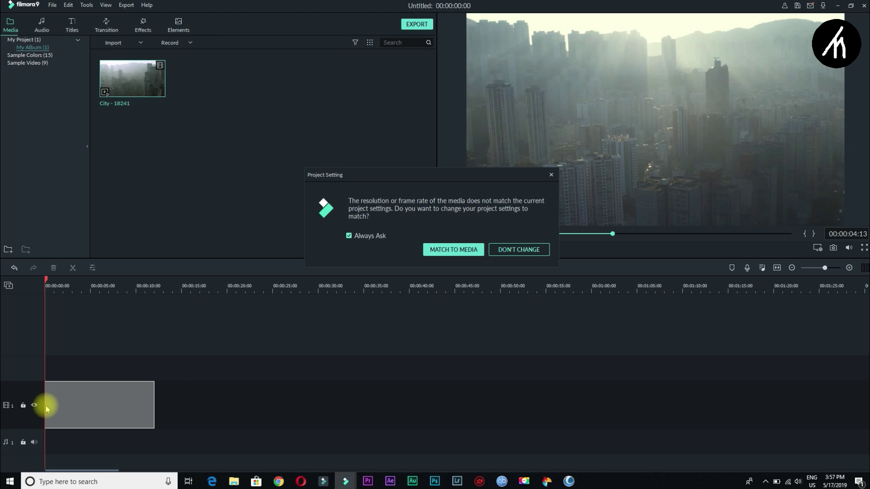
left_click(527, 249)
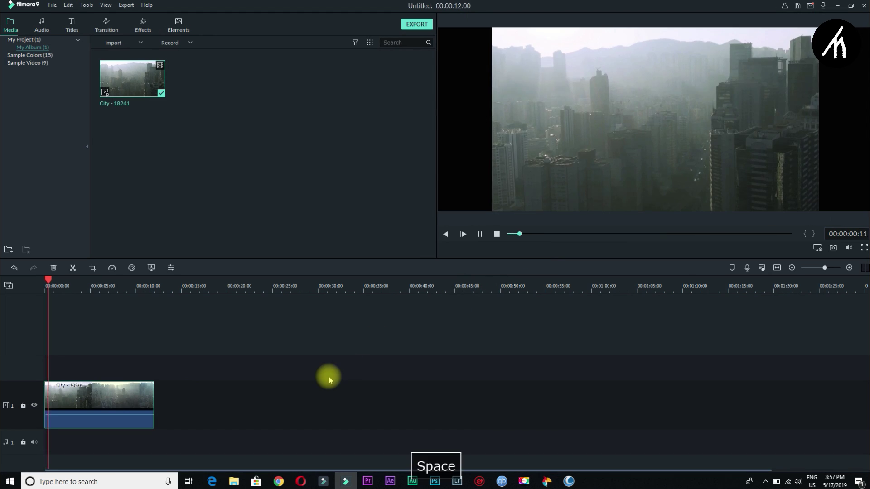
key("space")
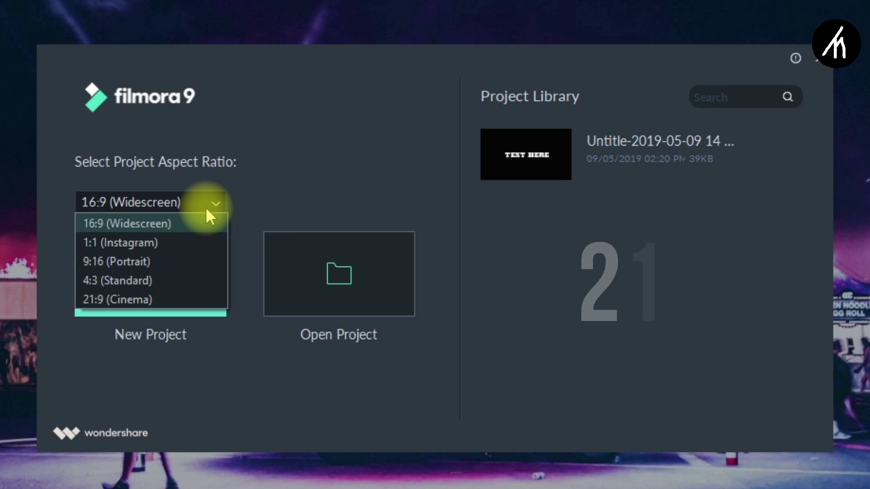
left_click(132, 295)
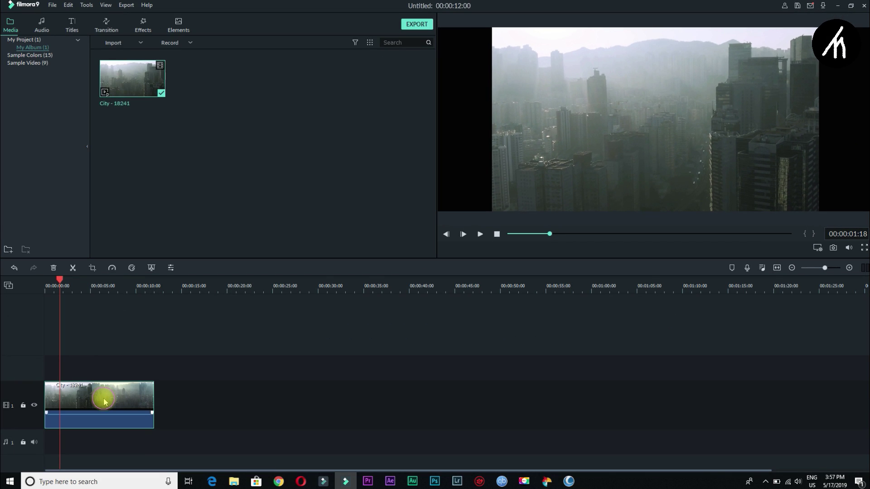
Step: Set the City clip's Transform scale to 135.17% and check it in full-screen preview
double_click(103, 402)
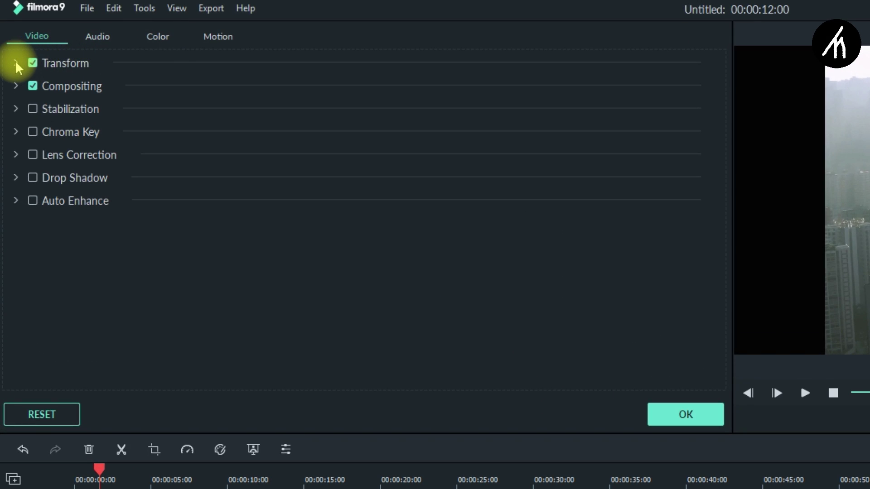
left_click(16, 63)
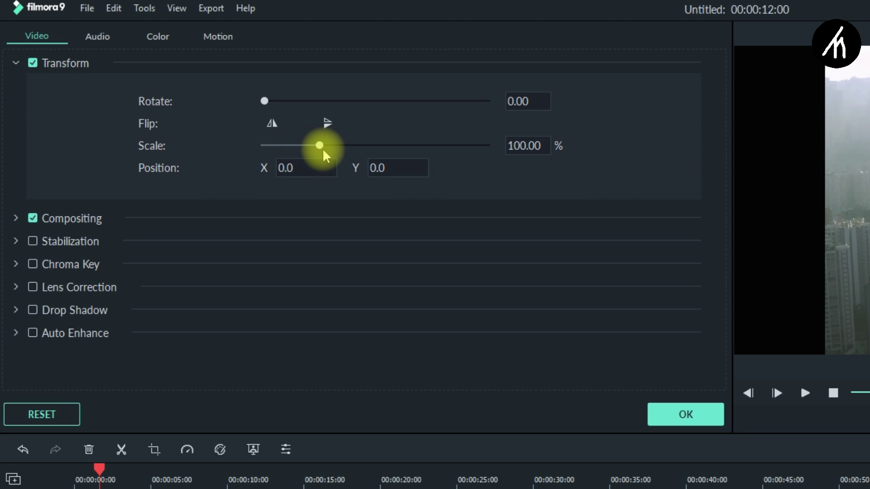
left_click_drag(324, 148, 343, 147)
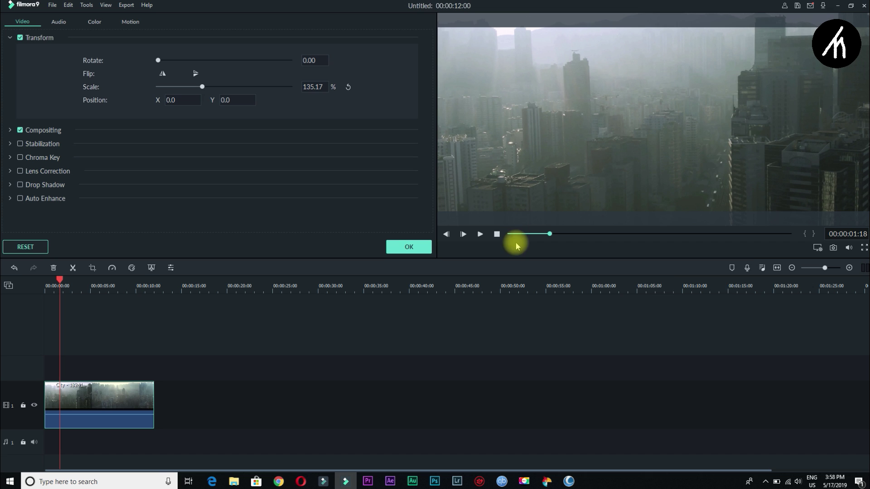
left_click(864, 247)
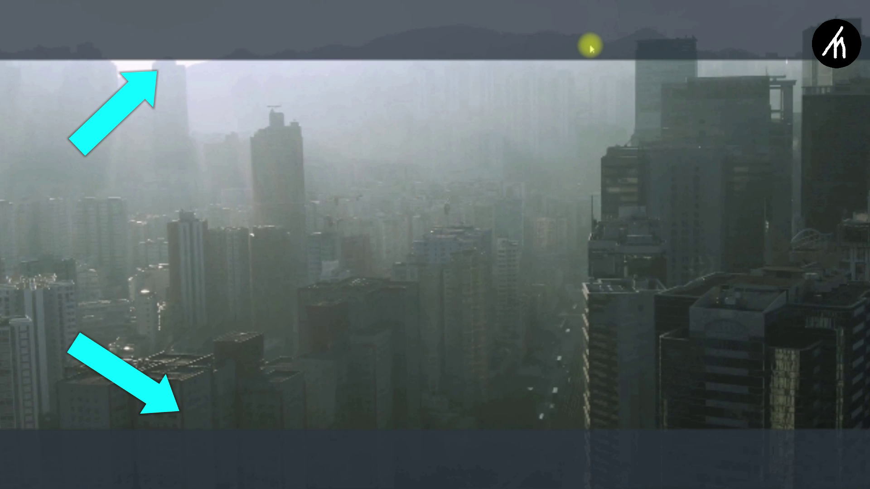
mouse_move(434, 448)
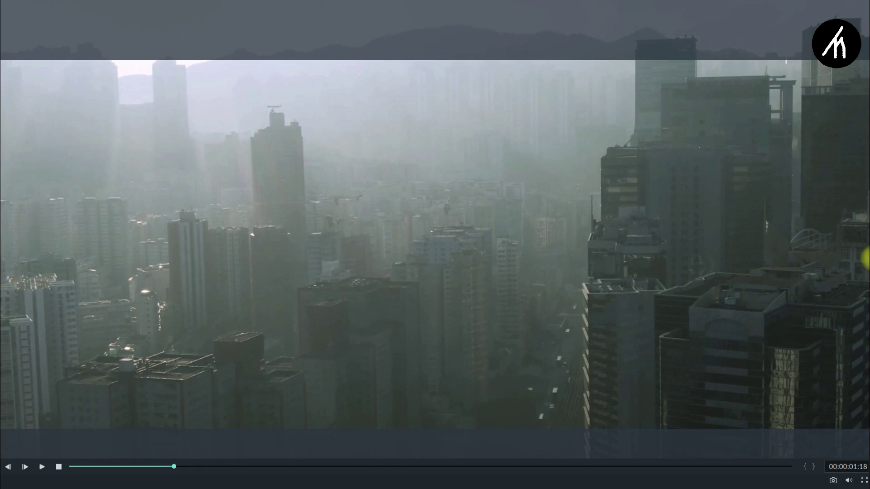
key("Escape")
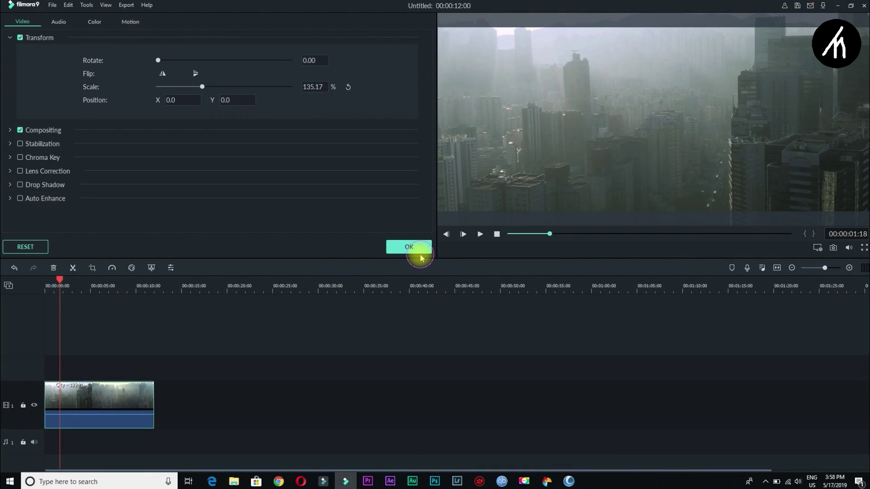
left_click(409, 248)
key("space")
key("space")
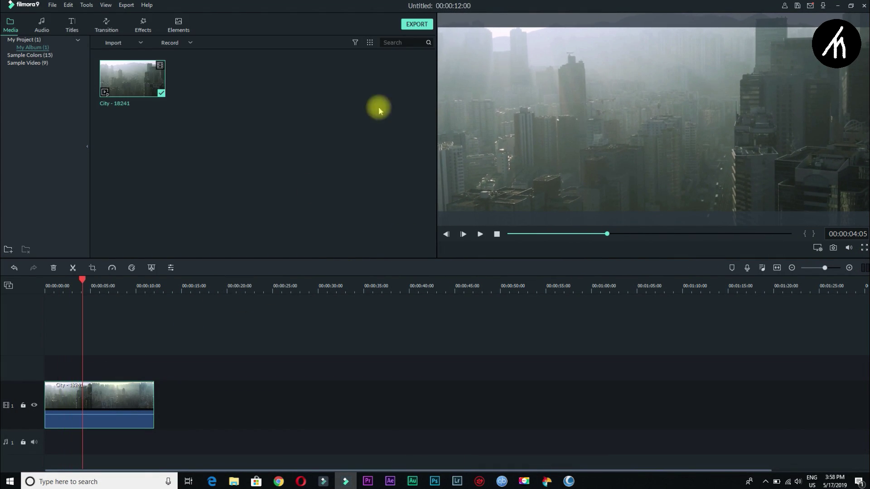
left_click(408, 27)
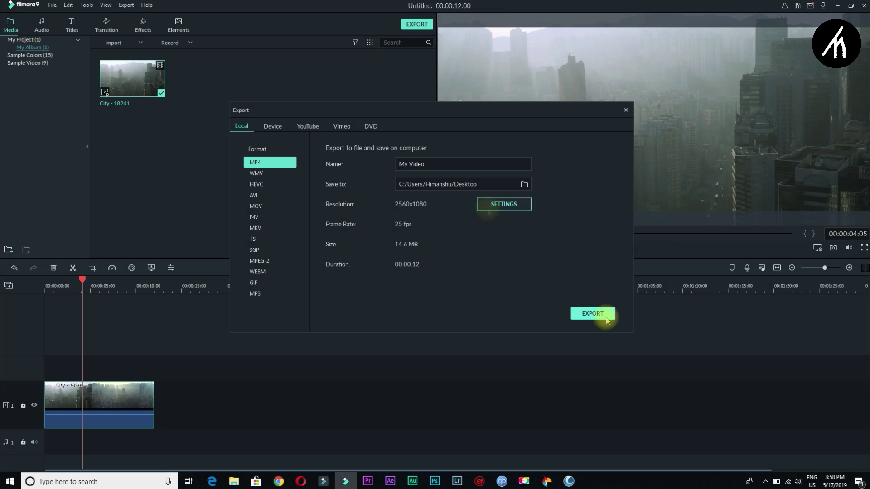
key("Return")
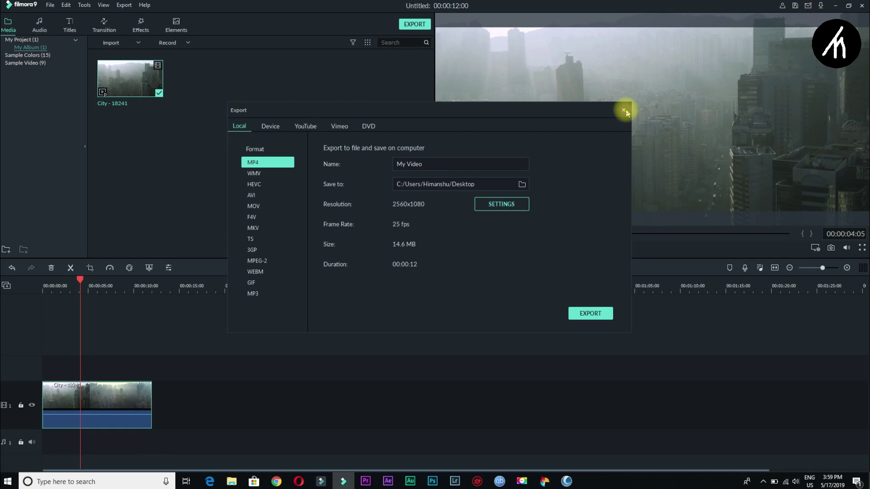
left_click(782, 46)
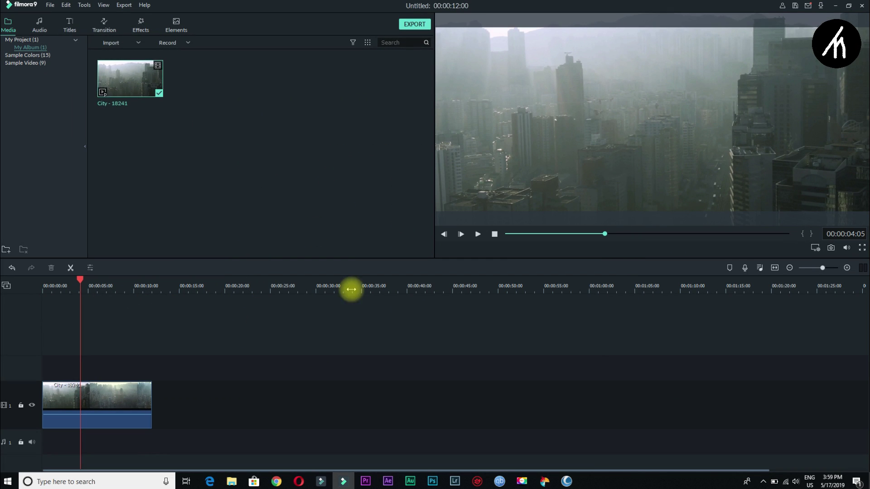
Step: Change the project aspect ratio to 16:9 (Widescreen) in Project Settings
left_click(51, 6)
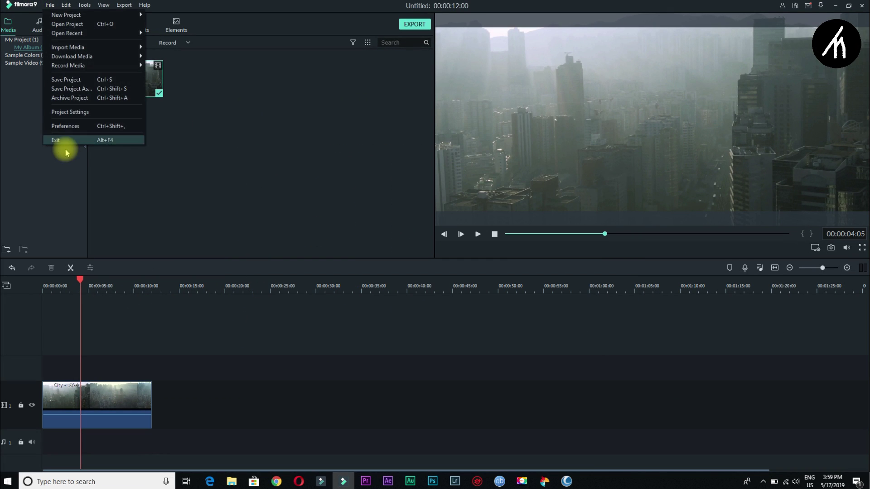
left_click(133, 113)
left_click(452, 189)
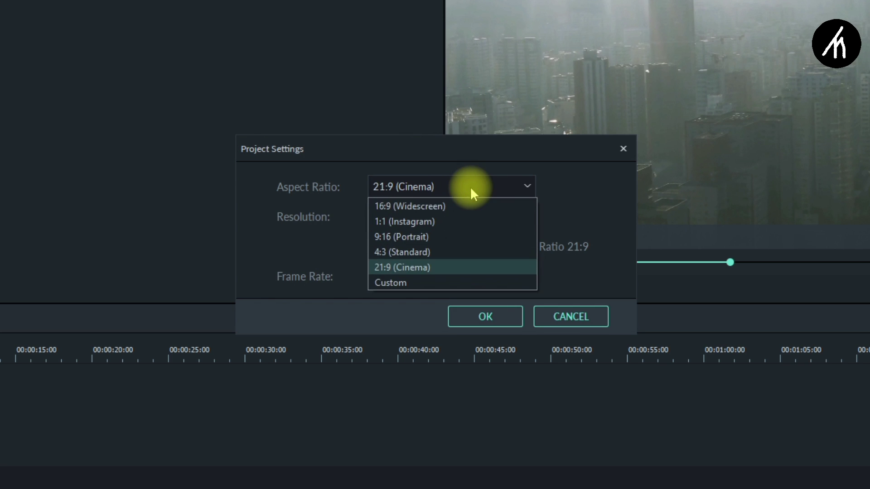
left_click(426, 206)
left_click(464, 318)
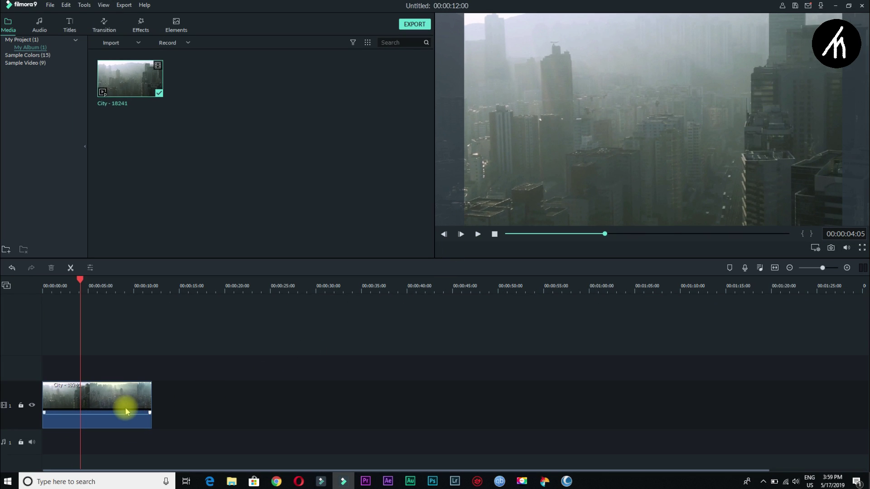
Step: Reset the City clip's scale to 100%
double_click(126, 411)
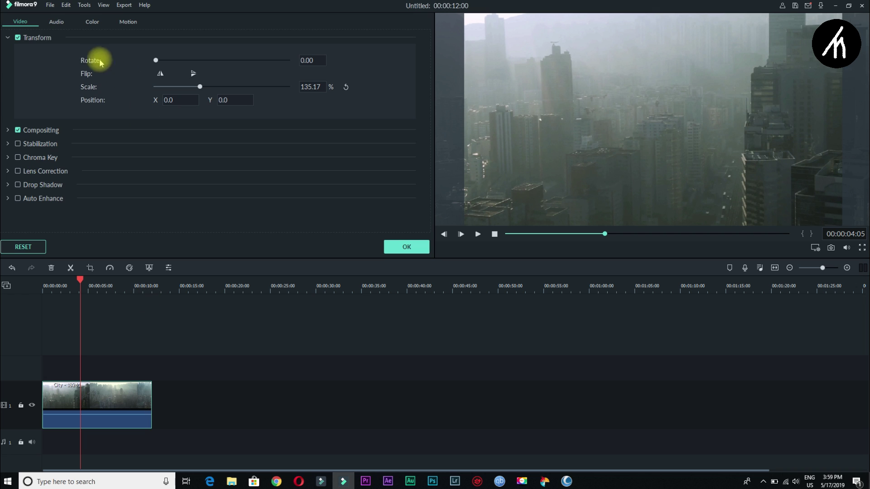
left_click(346, 89)
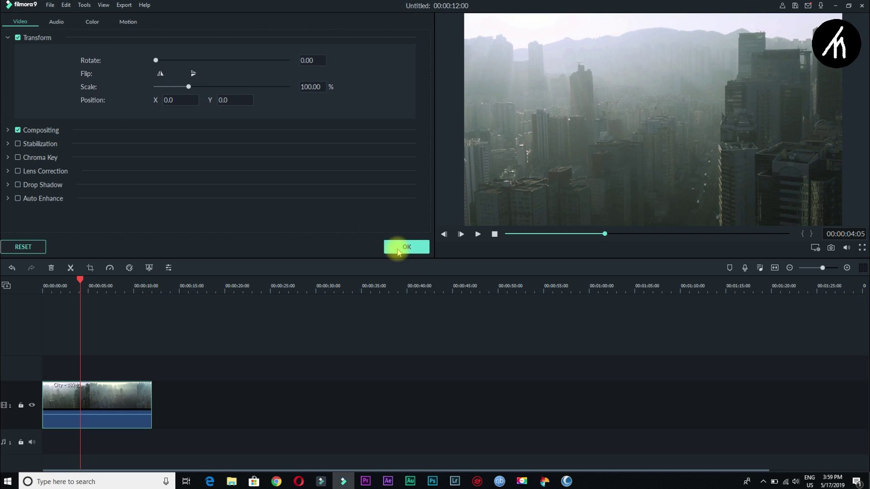
left_click(416, 246)
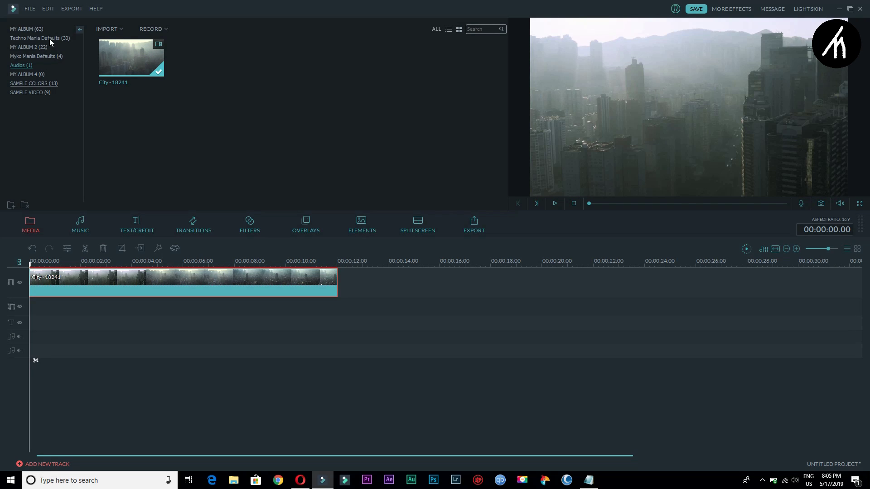
Step: Add the Cinemascope overlay from Techno Mania Defaults above the clip and preview the letterbox
left_click(50, 39)
scroll(292, 164, "down", 5)
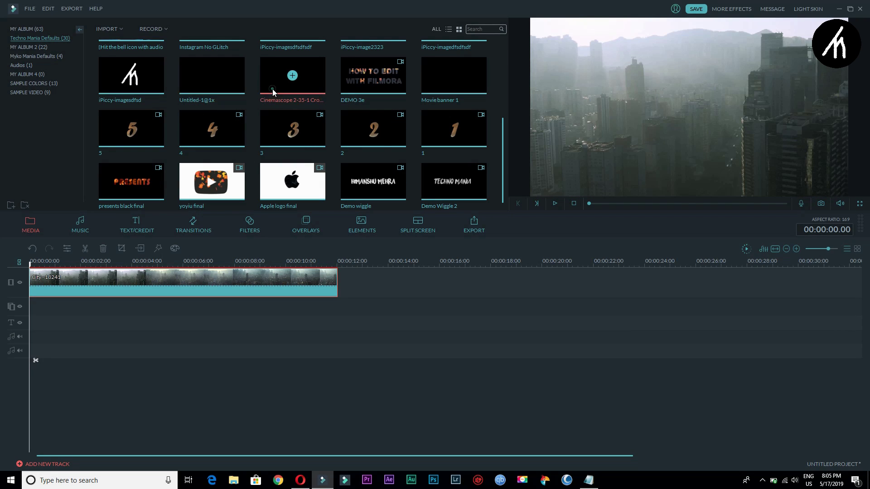
left_click_drag(273, 92, 33, 312)
key("space")
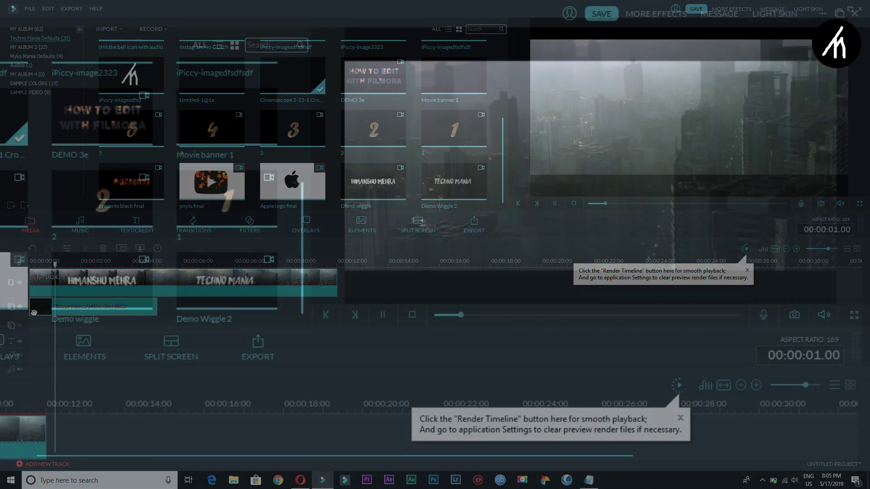
key("space")
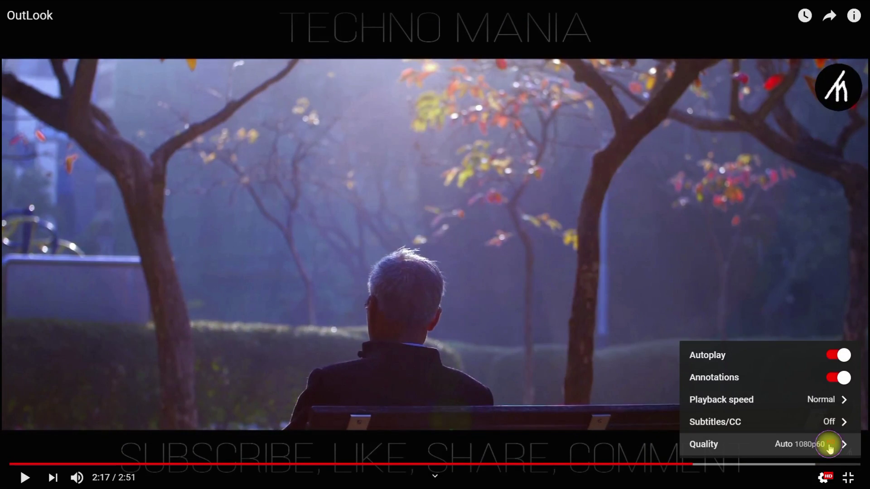
Step: Set the OutLook video's quality to 144p
left_click(825, 444)
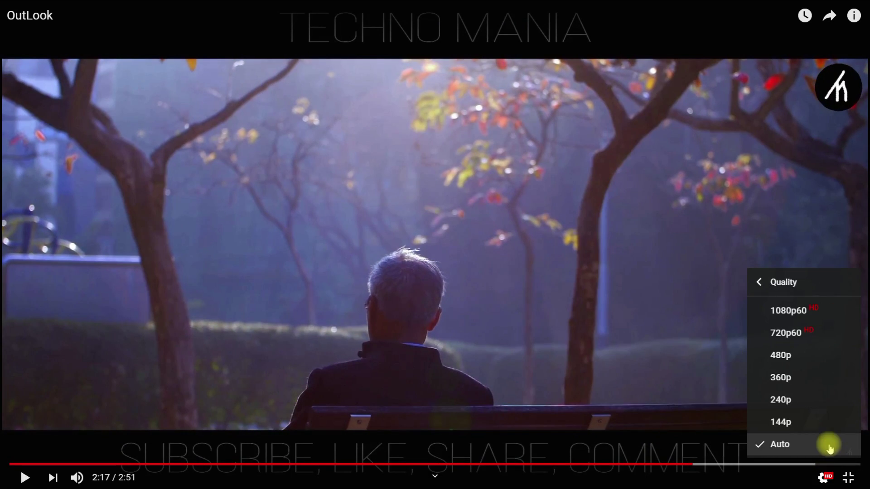
left_click(779, 421)
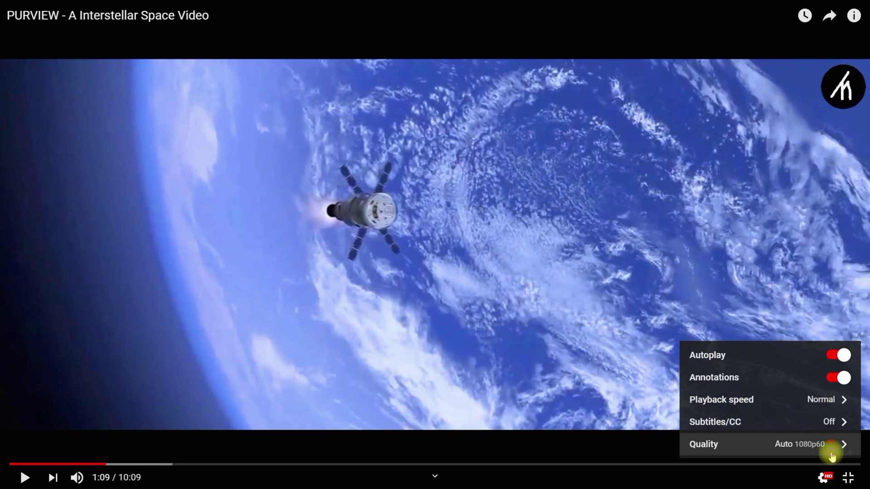
Step: Set the PURVIEW space video's quality to 144p
left_click(827, 444)
left_click(781, 422)
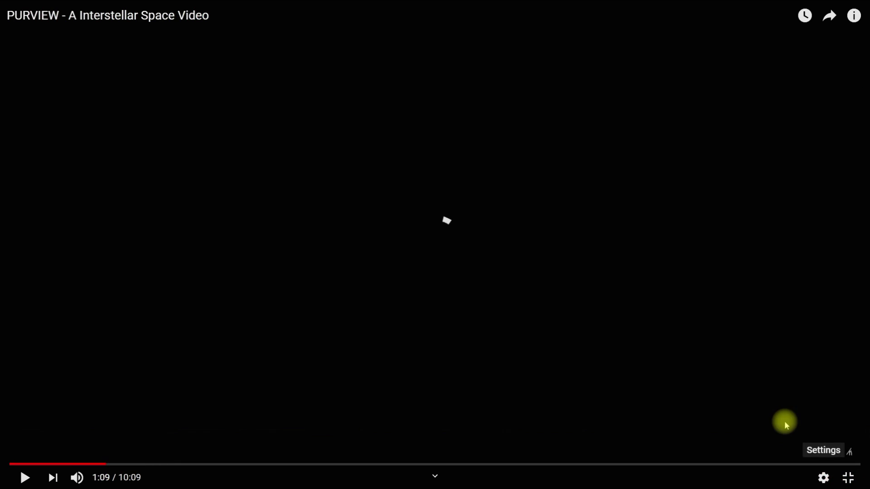